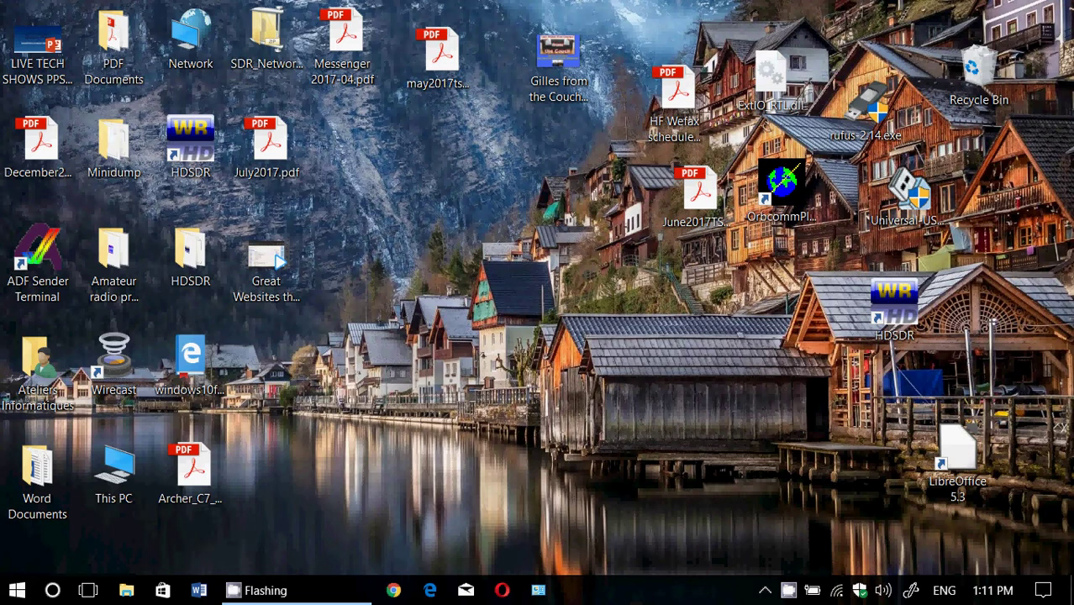
- Open the microphone page of the Windows privacy settings
{"action": "left_click", "coordinate": [1043, 590]}
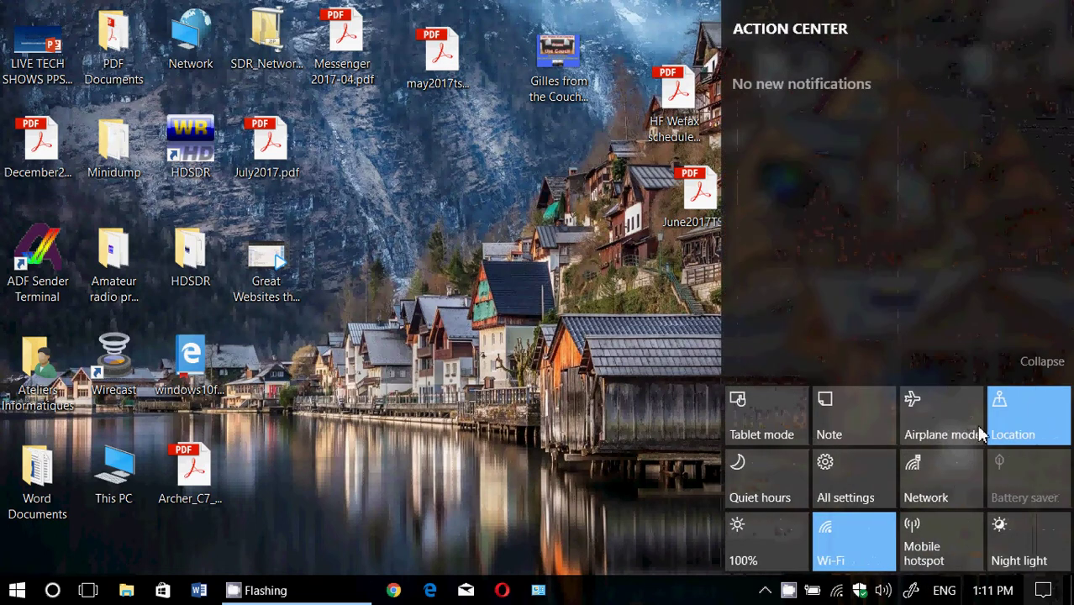
{"action": "left_click", "coordinate": [858, 475]}
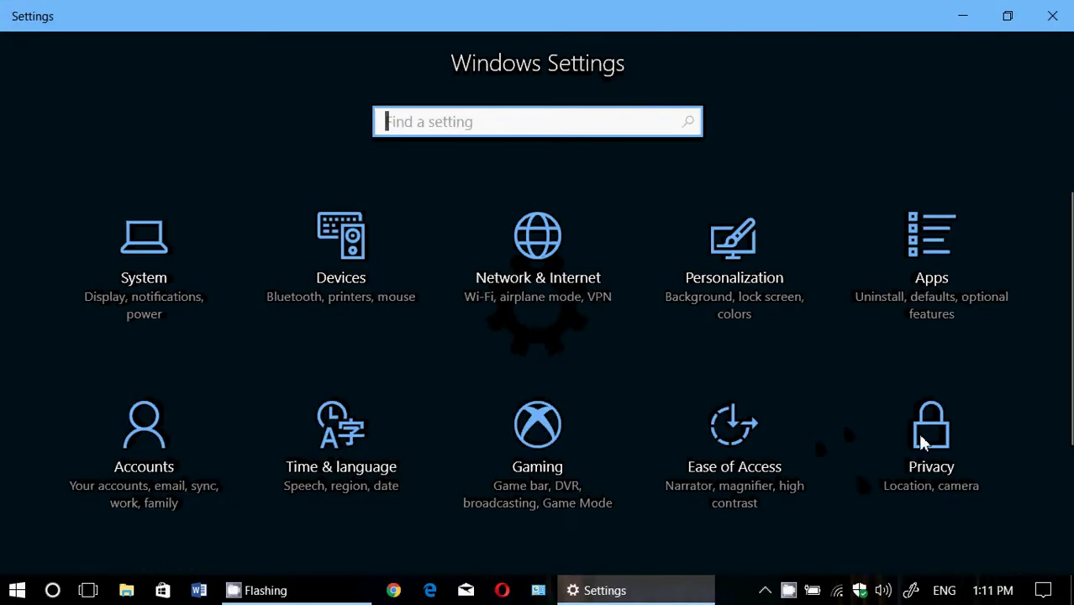
{"action": "left_click", "coordinate": [922, 472]}
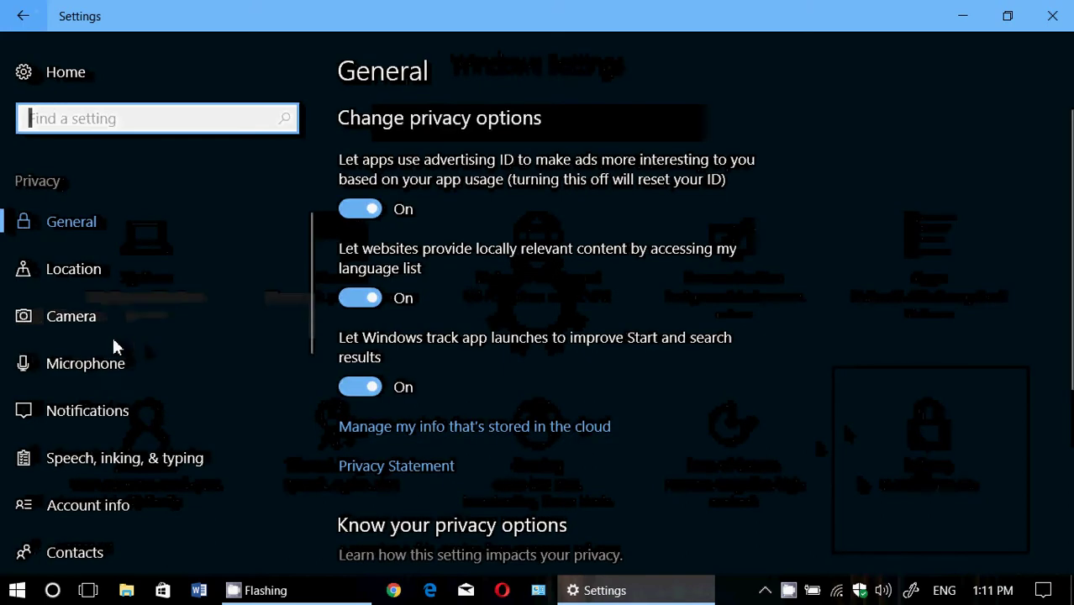
{"action": "left_click", "coordinate": [103, 368]}
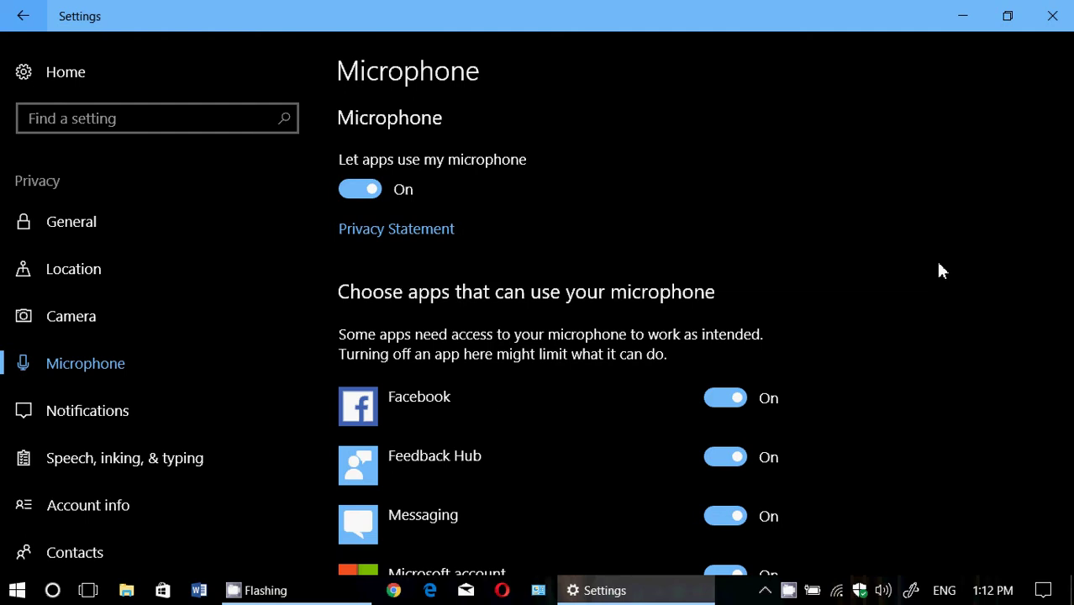
- Turn off microphone access for Facebook, Feedback Hub, Messaging and Microsoft account
{"action": "scroll", "coordinate": [939, 269], "scroll_direction": "down", "scroll_amount": 3}
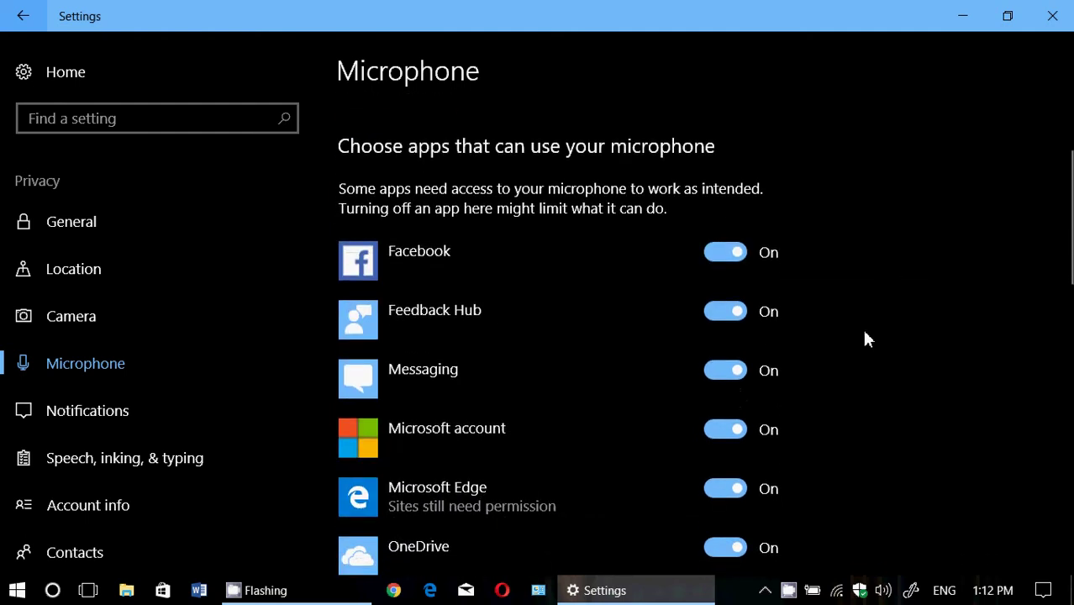
{"action": "left_click_drag", "start_coordinate": [745, 250], "coordinate": [716, 254]}
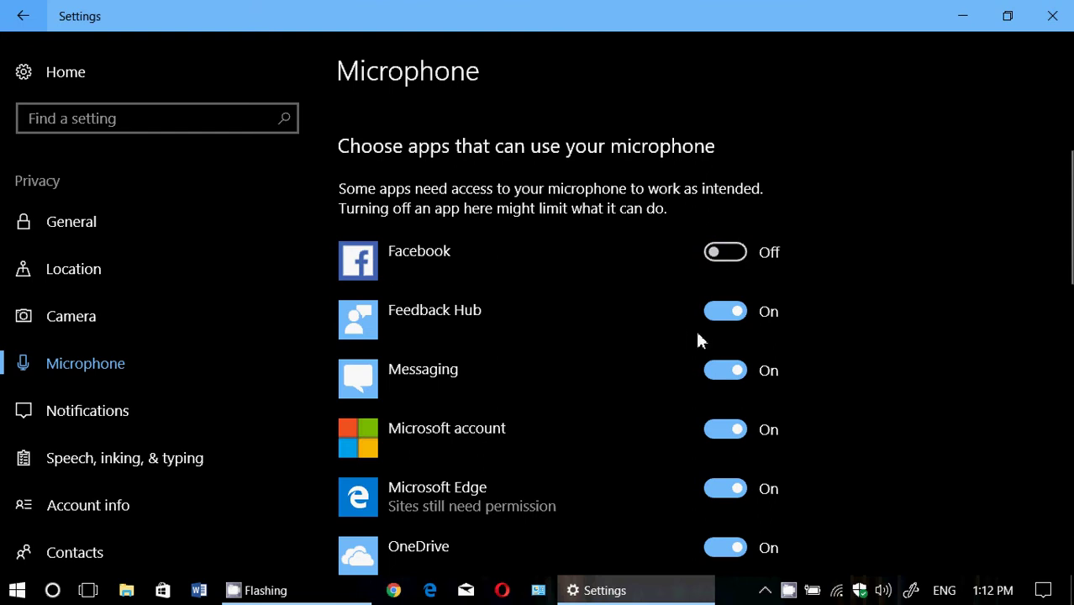
{"action": "scroll", "coordinate": [690, 354], "scroll_direction": "down", "scroll_amount": 1}
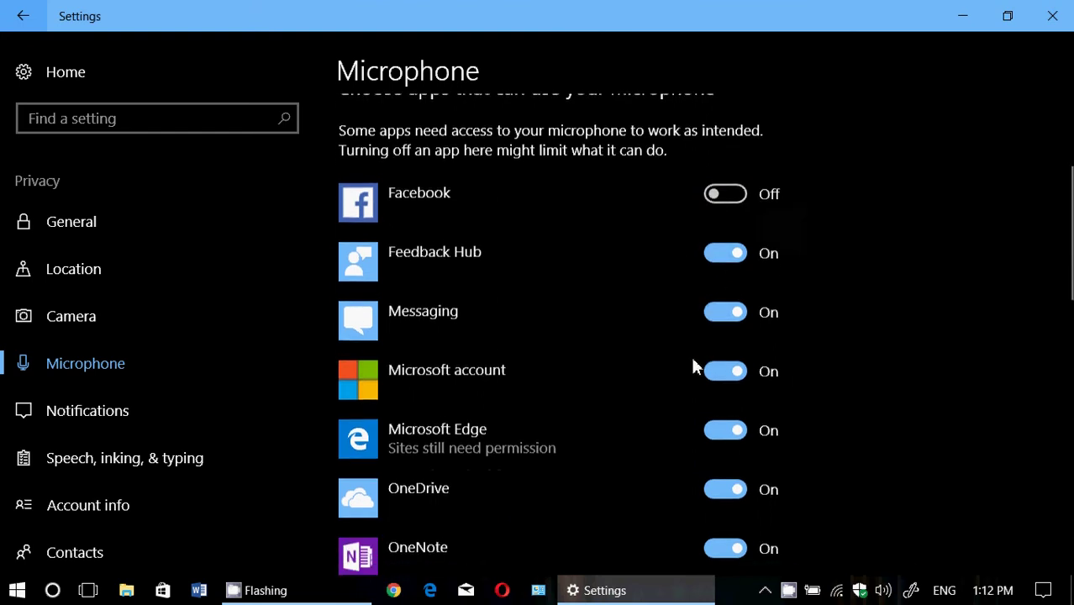
{"action": "left_click", "coordinate": [721, 252]}
{"action": "left_click", "coordinate": [710, 310]}
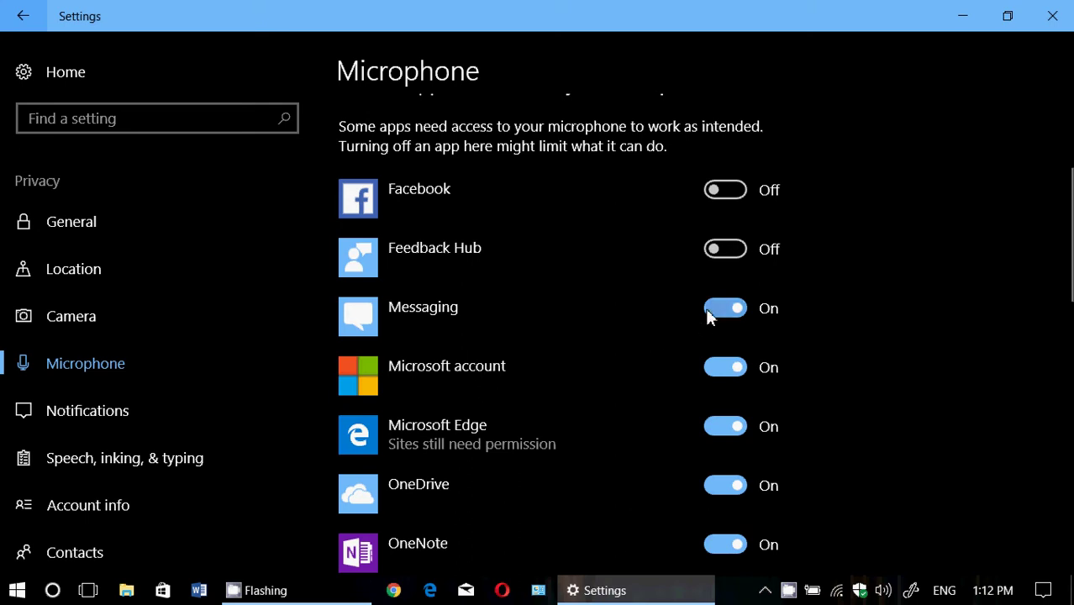
{"action": "scroll", "coordinate": [689, 353], "scroll_direction": "down", "scroll_amount": 1}
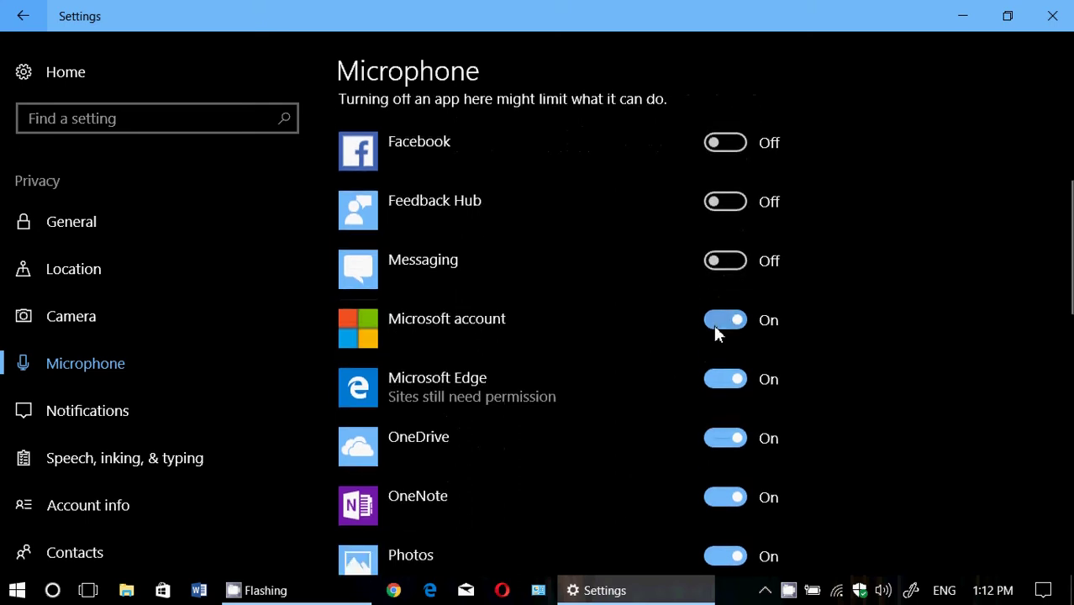
{"action": "left_click", "coordinate": [720, 322]}
- Turn off microphone access for OneDrive, Store and Sway
{"action": "scroll", "coordinate": [678, 410], "scroll_direction": "down", "scroll_amount": 2}
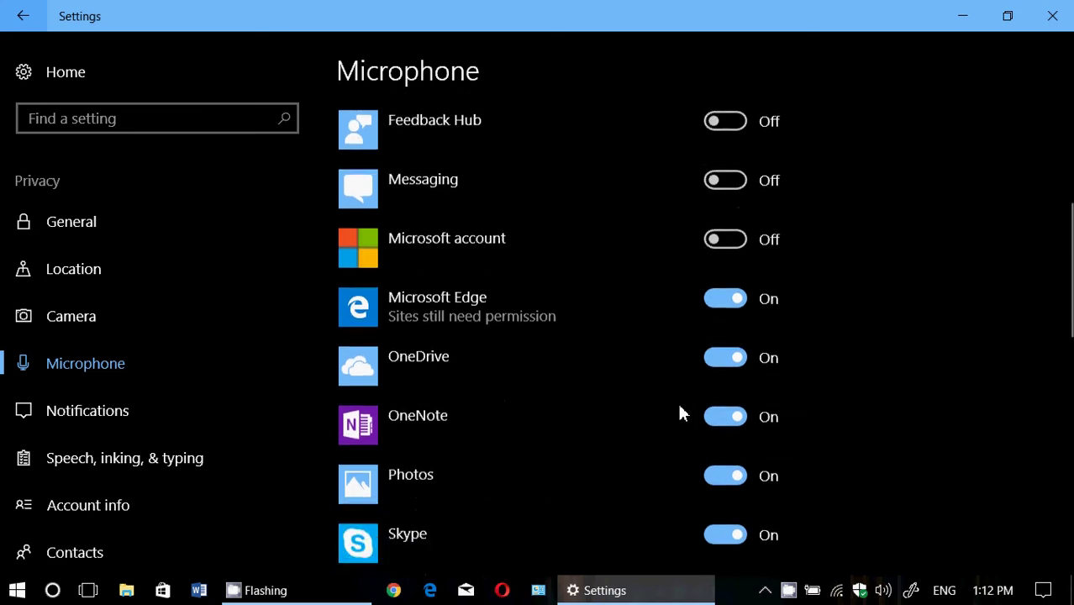
{"action": "left_click", "coordinate": [713, 355]}
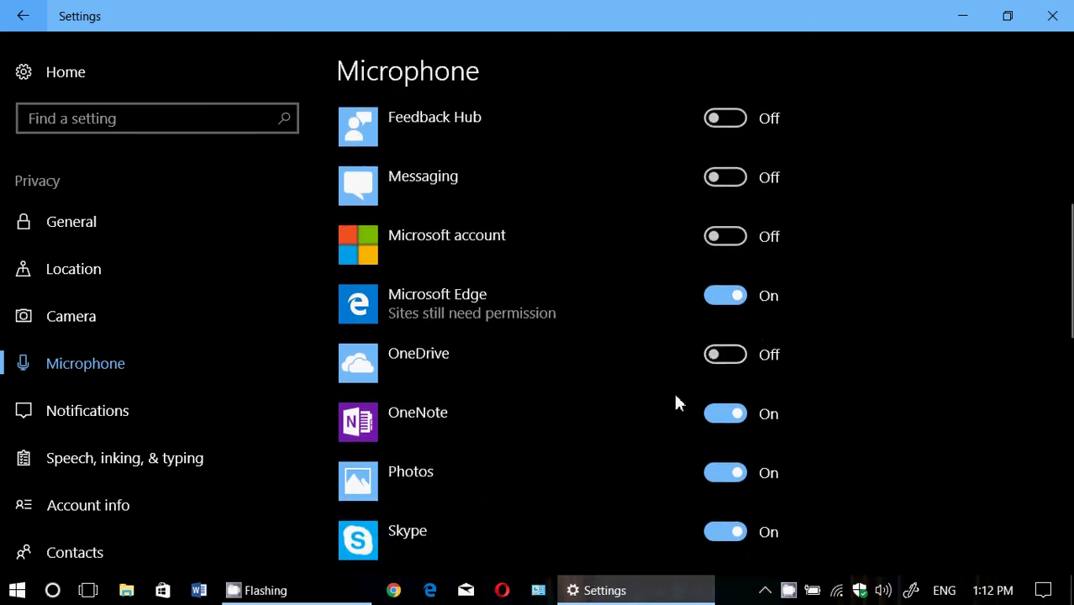
{"action": "scroll", "coordinate": [675, 392], "scroll_direction": "down", "scroll_amount": 1}
{"action": "scroll", "coordinate": [679, 429], "scroll_direction": "down", "scroll_amount": 2}
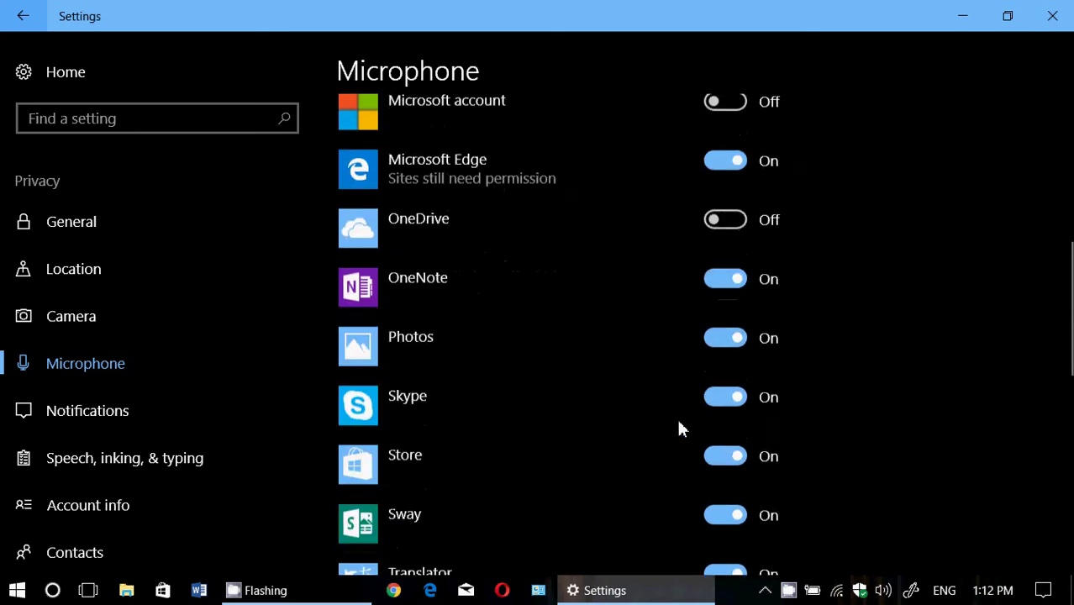
{"action": "scroll", "coordinate": [687, 374], "scroll_direction": "down", "scroll_amount": 2}
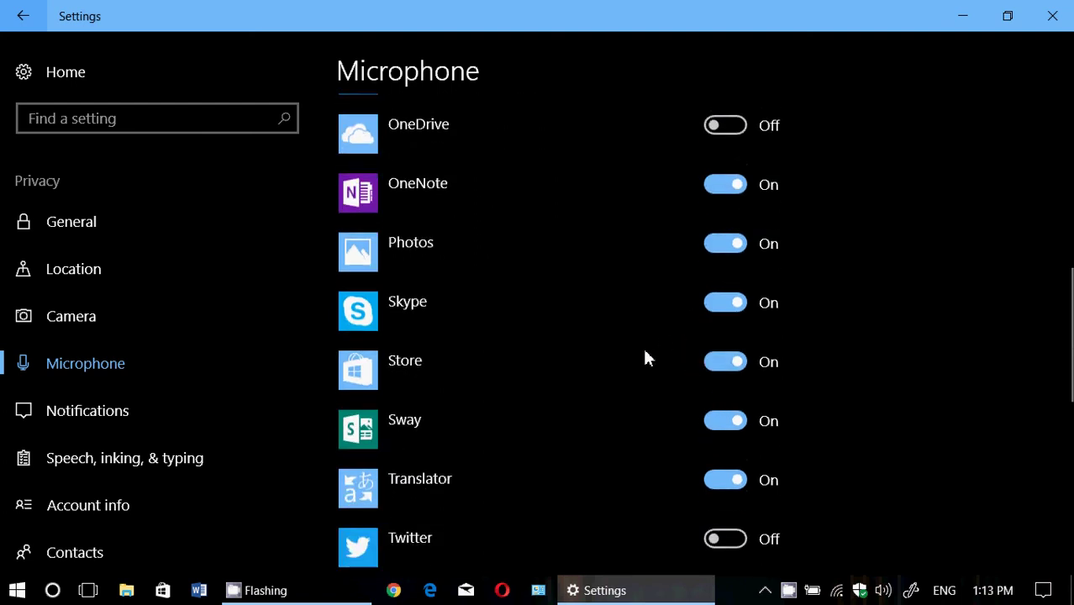
{"action": "scroll", "coordinate": [644, 357], "scroll_direction": "down", "scroll_amount": 1}
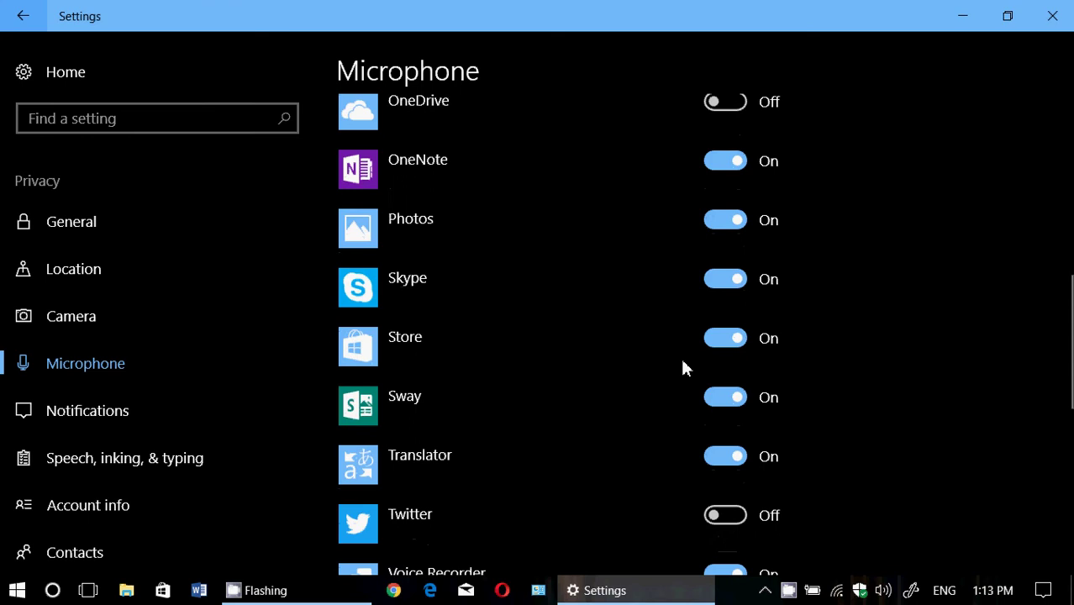
{"action": "left_click", "coordinate": [714, 344]}
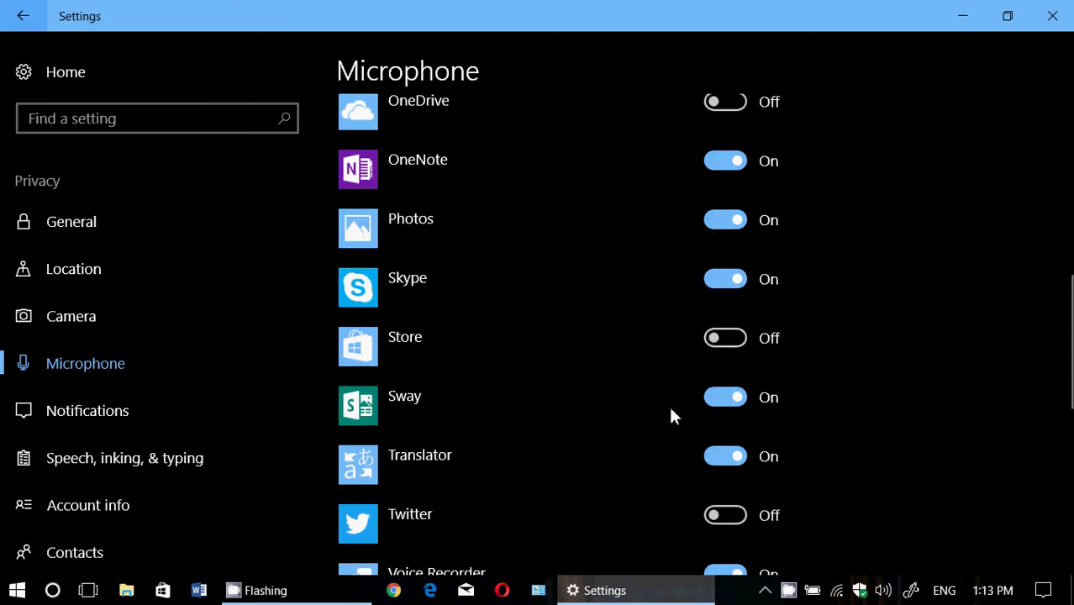
{"action": "left_click", "coordinate": [710, 399]}
- Review the microphone access setting of every app in the list and the general microphone permission
{"action": "scroll", "coordinate": [676, 445], "scroll_direction": "down", "scroll_amount": 4}
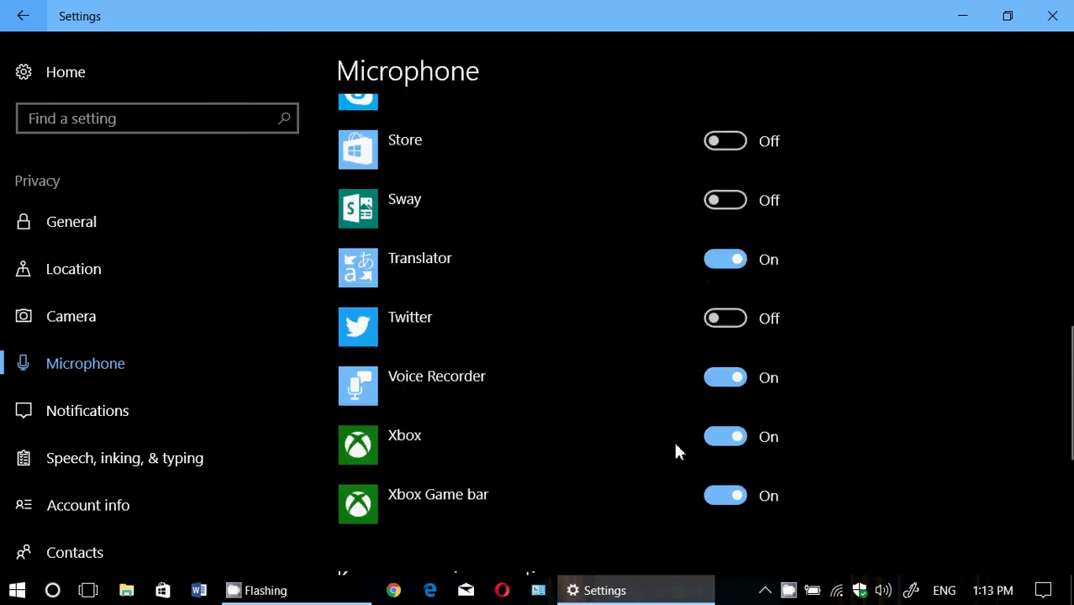
{"action": "scroll", "coordinate": [679, 452], "scroll_direction": "down", "scroll_amount": 1}
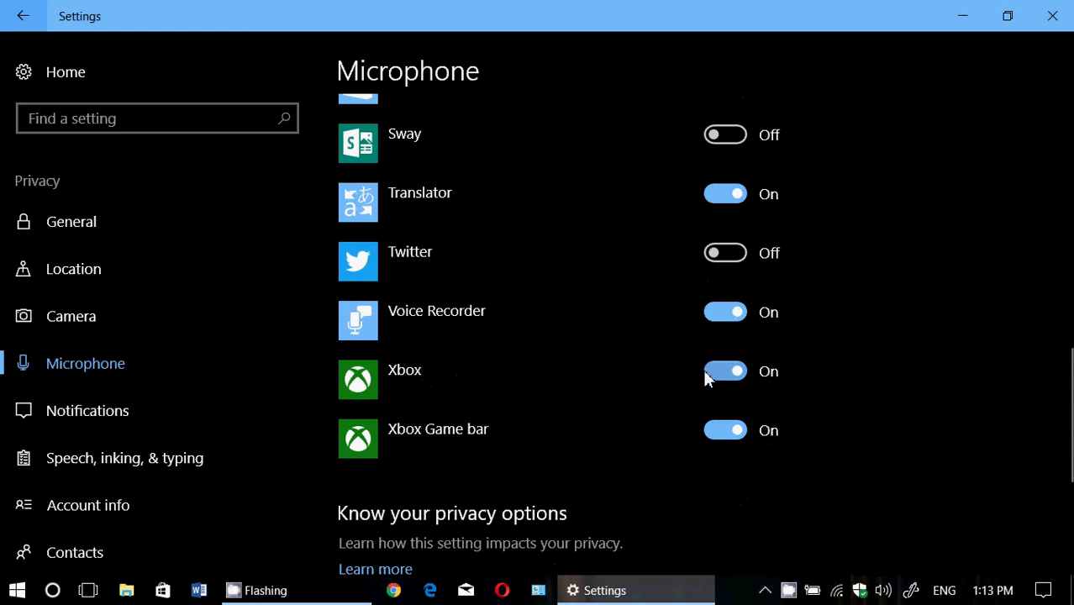
{"action": "scroll", "coordinate": [602, 446], "scroll_direction": "down", "scroll_amount": 4}
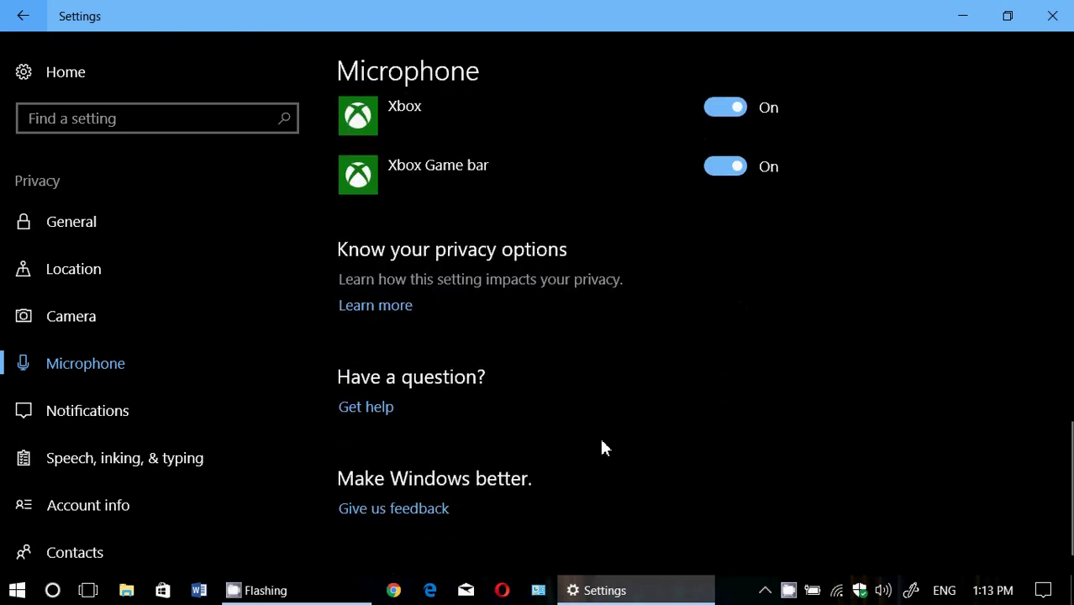
{"action": "scroll", "coordinate": [602, 446], "scroll_direction": "up", "scroll_amount": 8}
{"action": "scroll", "coordinate": [602, 446], "scroll_direction": "up", "scroll_amount": 2}
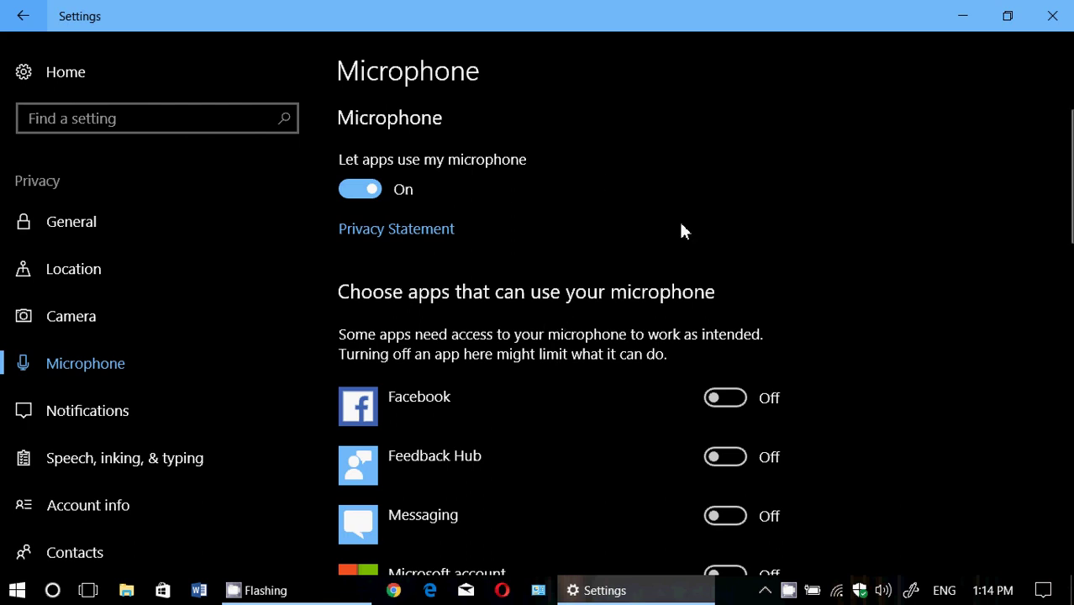
{"action": "scroll", "coordinate": [681, 231], "scroll_direction": "down", "scroll_amount": 3}
{"action": "scroll", "coordinate": [681, 230], "scroll_direction": "up", "scroll_amount": 3}
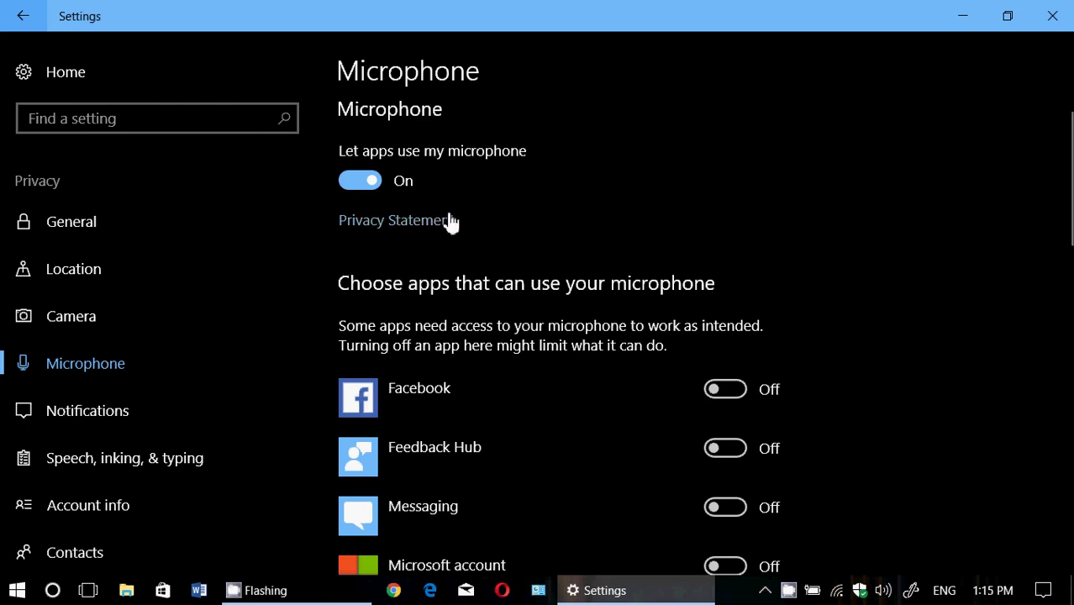
{"action": "scroll", "coordinate": [770, 254], "scroll_direction": "down", "scroll_amount": 1}
{"action": "scroll", "coordinate": [770, 255], "scroll_direction": "down", "scroll_amount": 8}
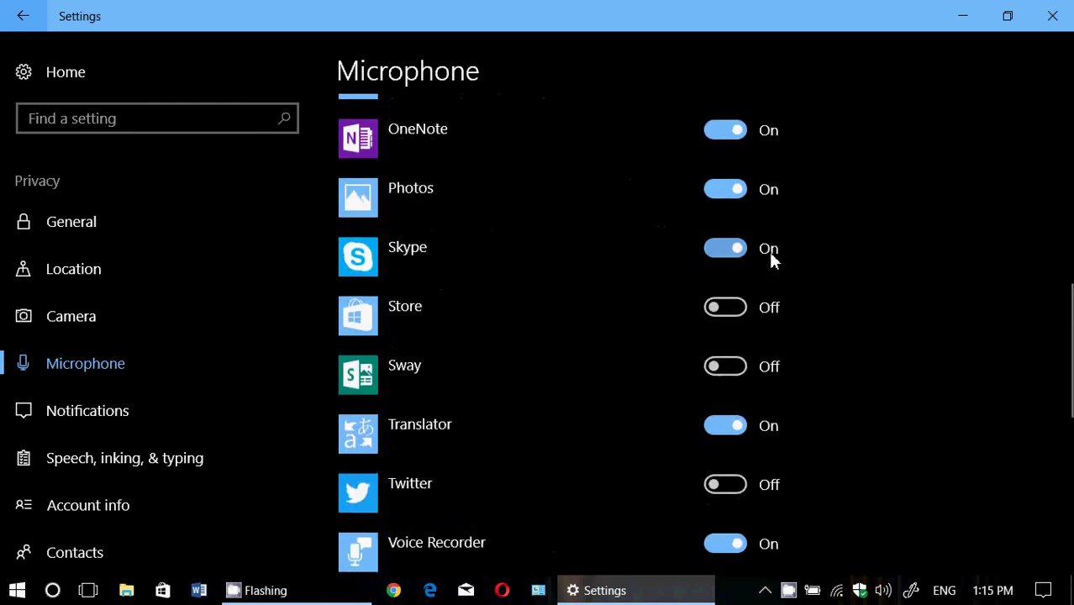
{"action": "scroll", "coordinate": [1008, 473], "scroll_direction": "down", "scroll_amount": 3}
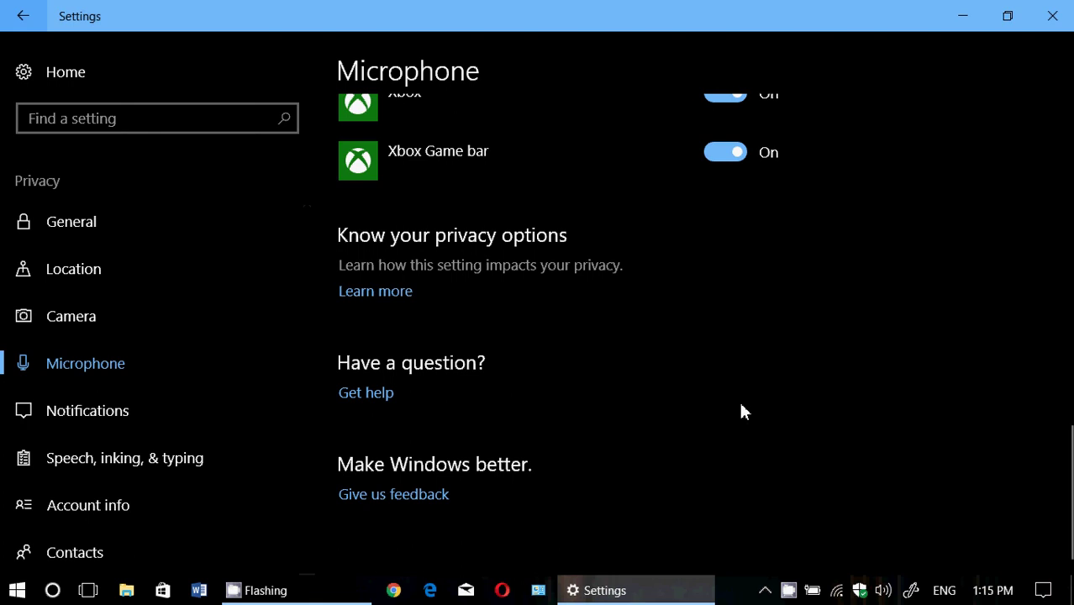
{"action": "scroll", "coordinate": [740, 410], "scroll_direction": "up", "scroll_amount": 5}
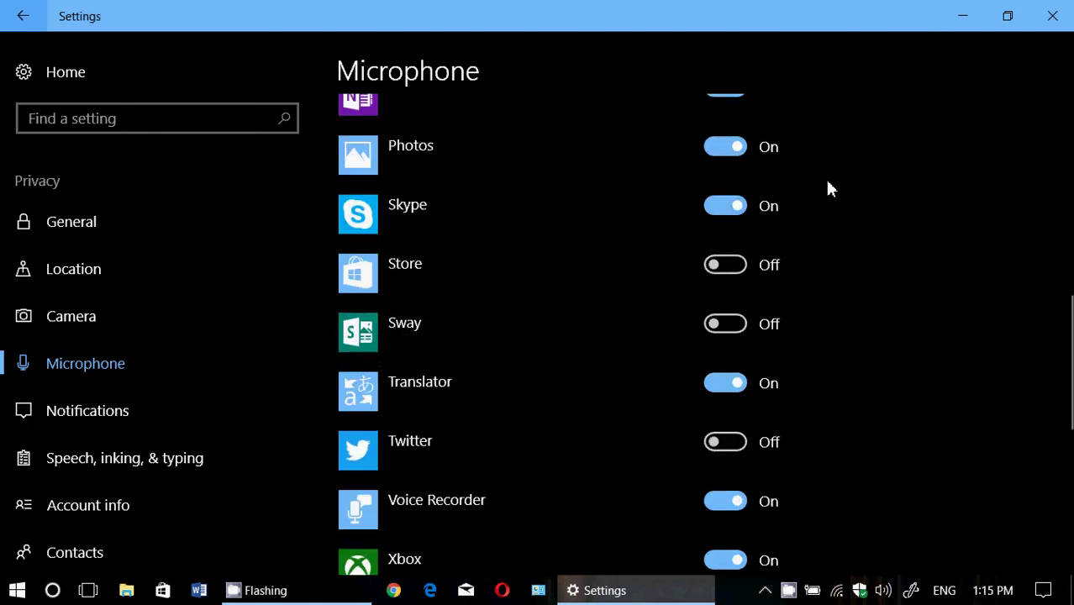
{"action": "scroll", "coordinate": [874, 192], "scroll_direction": "up", "scroll_amount": 7}
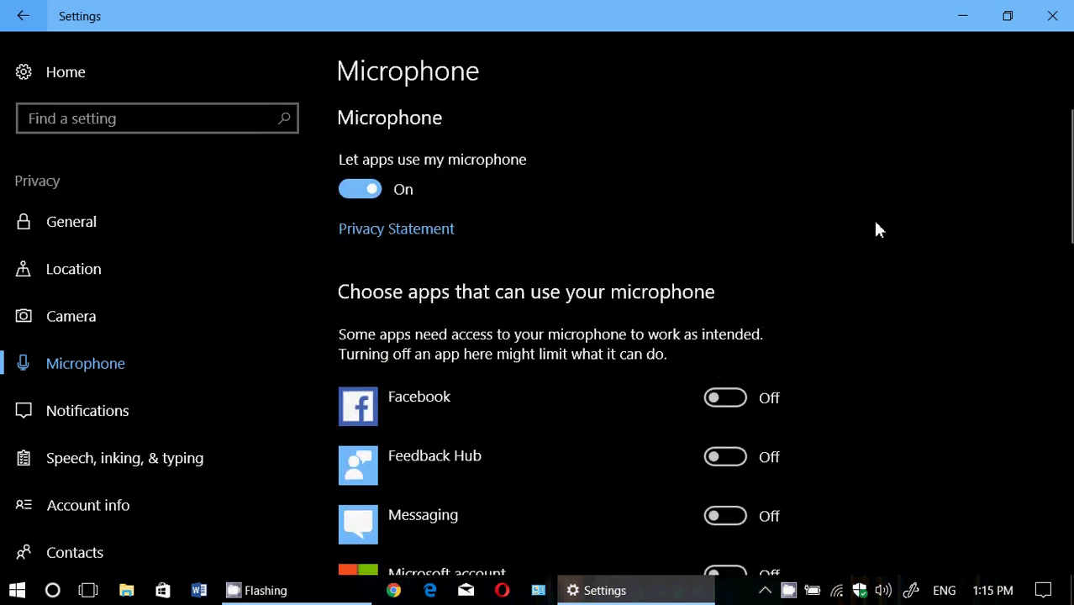
{"action": "left_click", "coordinate": [788, 589]}
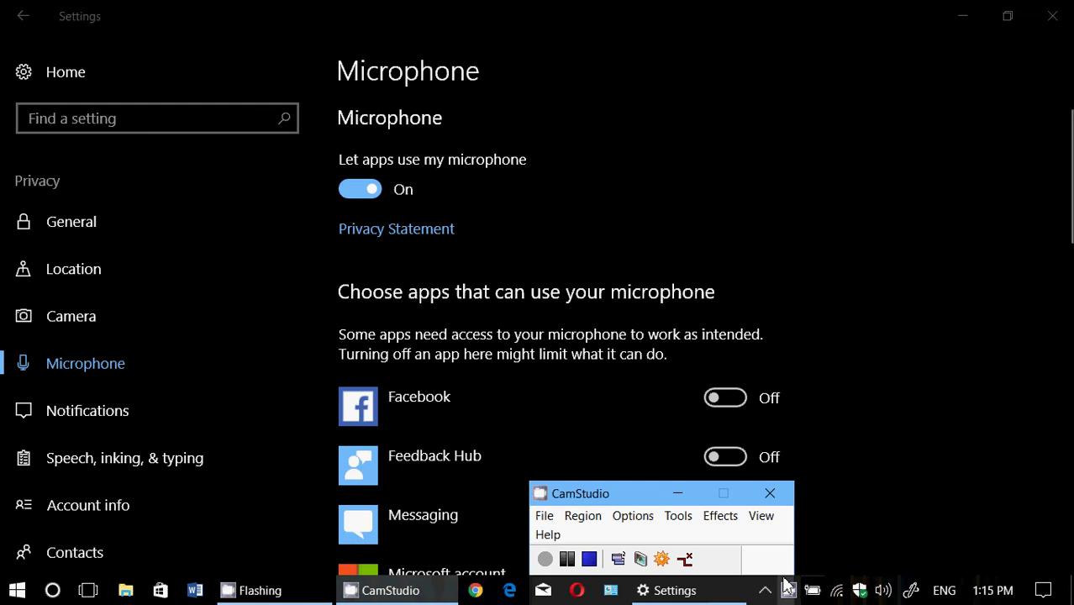